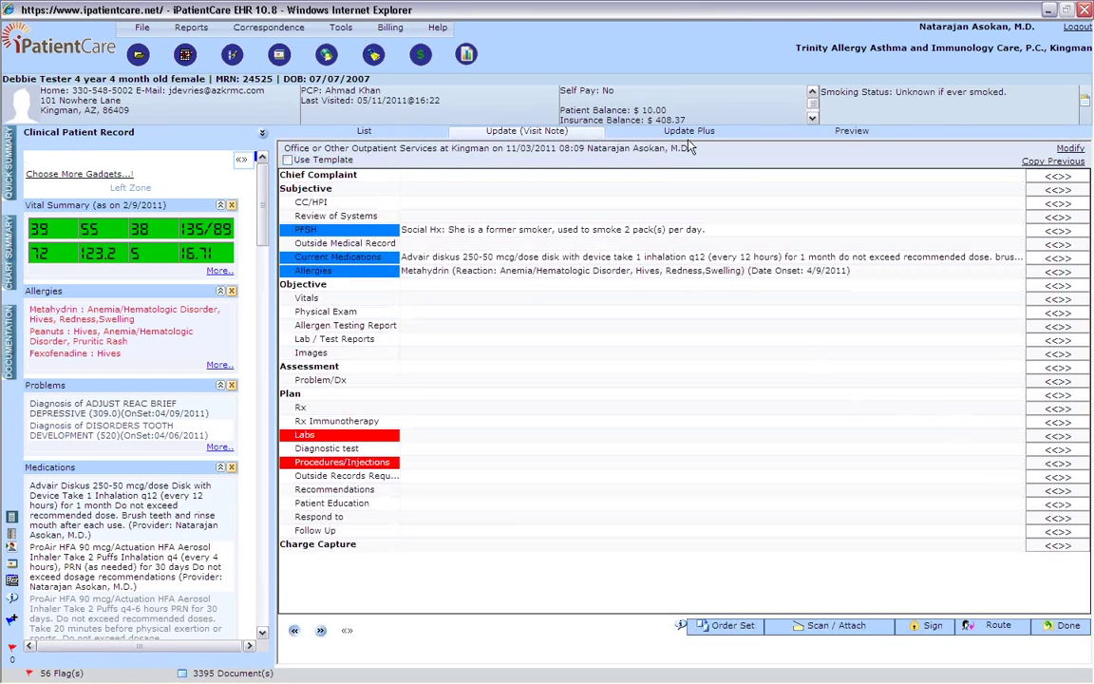
# Switch the visit note to the Update Plus full editing view for dictation.
pyautogui.click(689, 131)
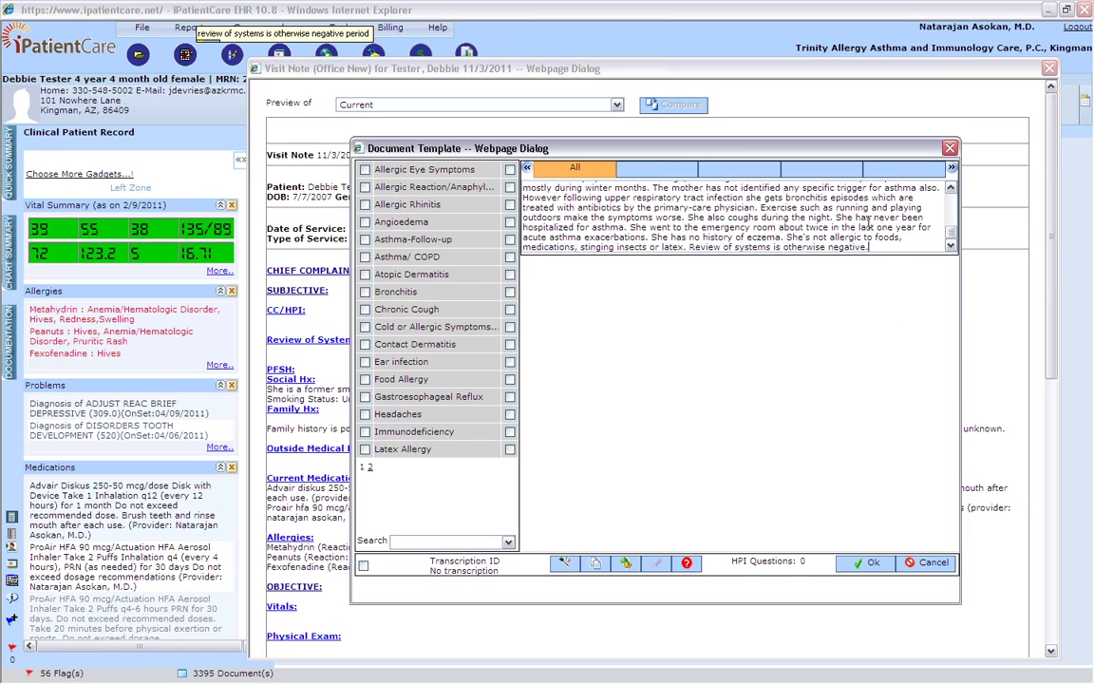
# Insert the dictated asthma history into the note's CC/HPI section.
pyautogui.click(861, 564)
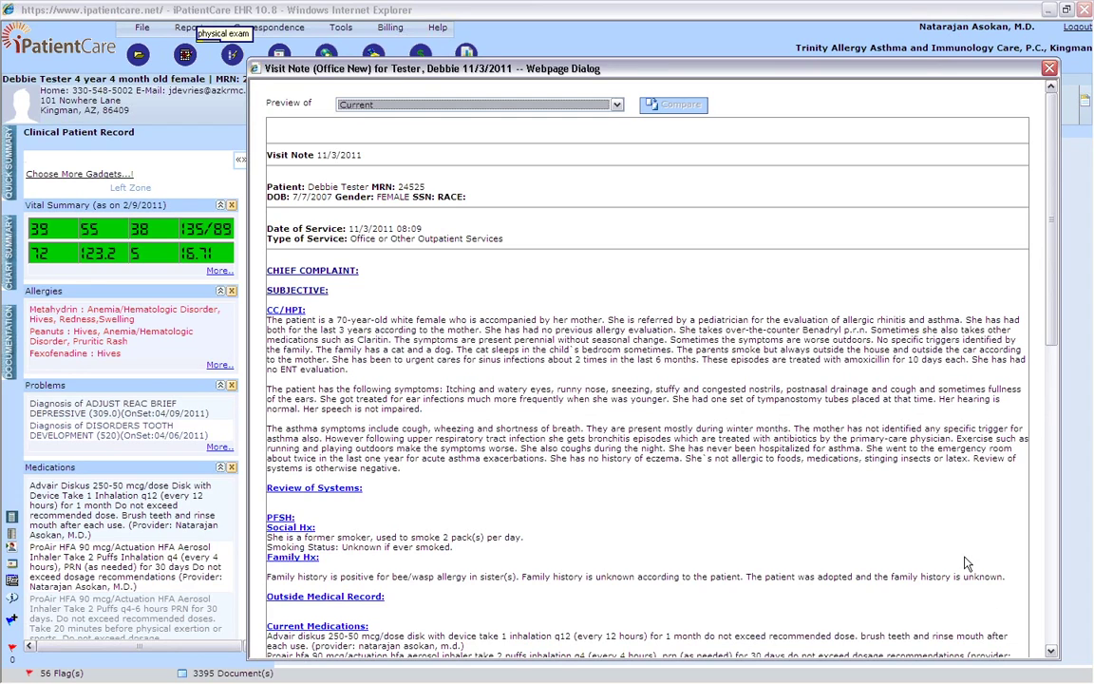
# Accept the Physical Exam template findings, from the general examination onward, into the note.
pyautogui.scroll(-5, 950, 561)
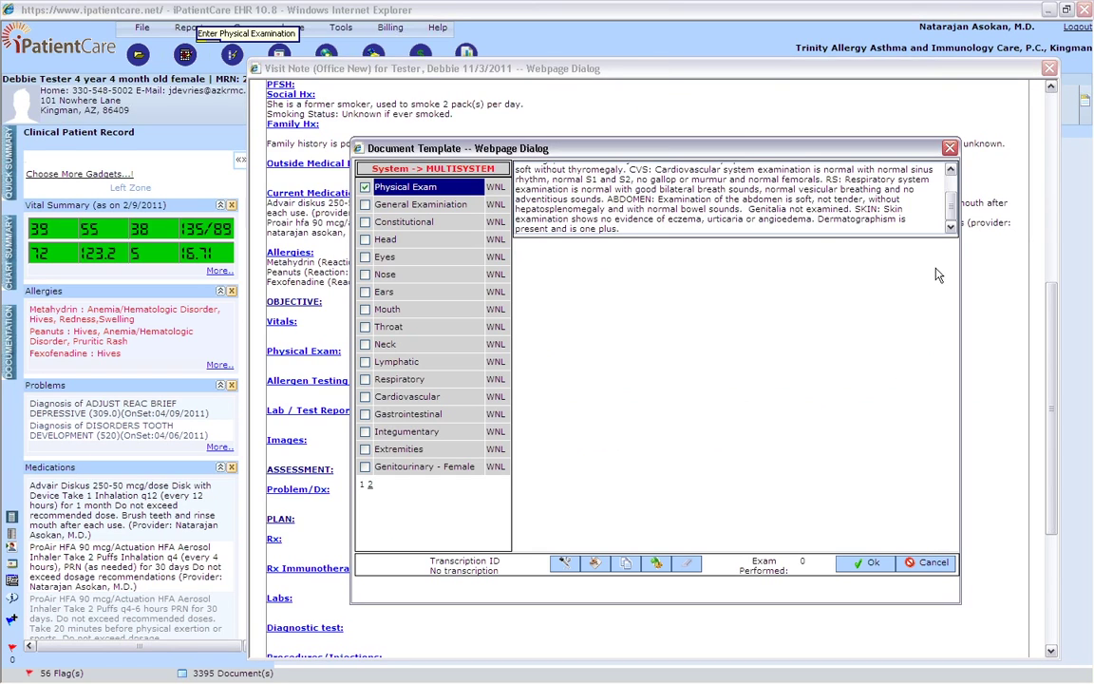
pyautogui.click(950, 170)
pyautogui.click(951, 170)
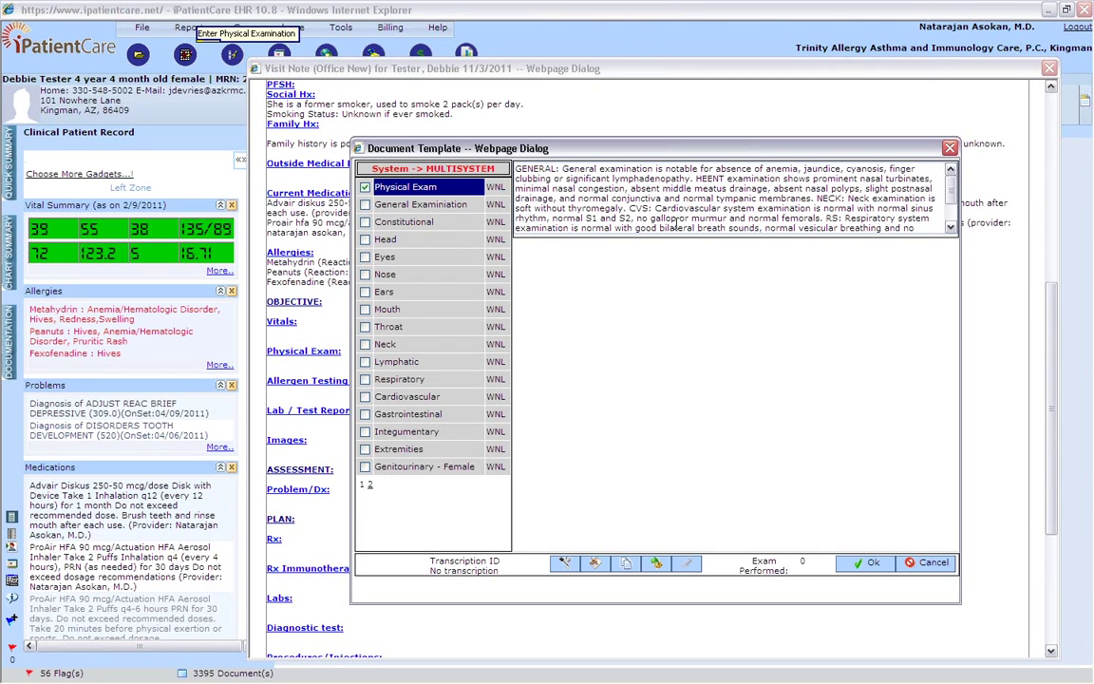
pyautogui.click(866, 562)
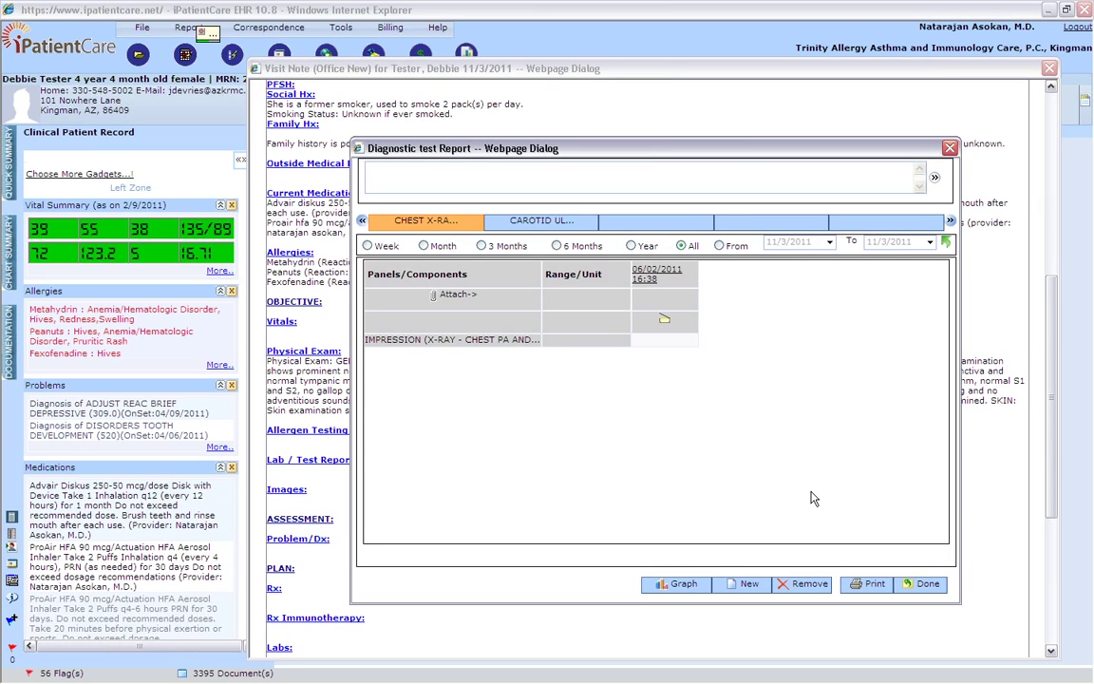
# Dictate skin-test and pulmonary function test (with and without albuterol) recommendations into the chest X-ray report.
pyautogui.write('I recommend immediate hypersensitivity skin test')
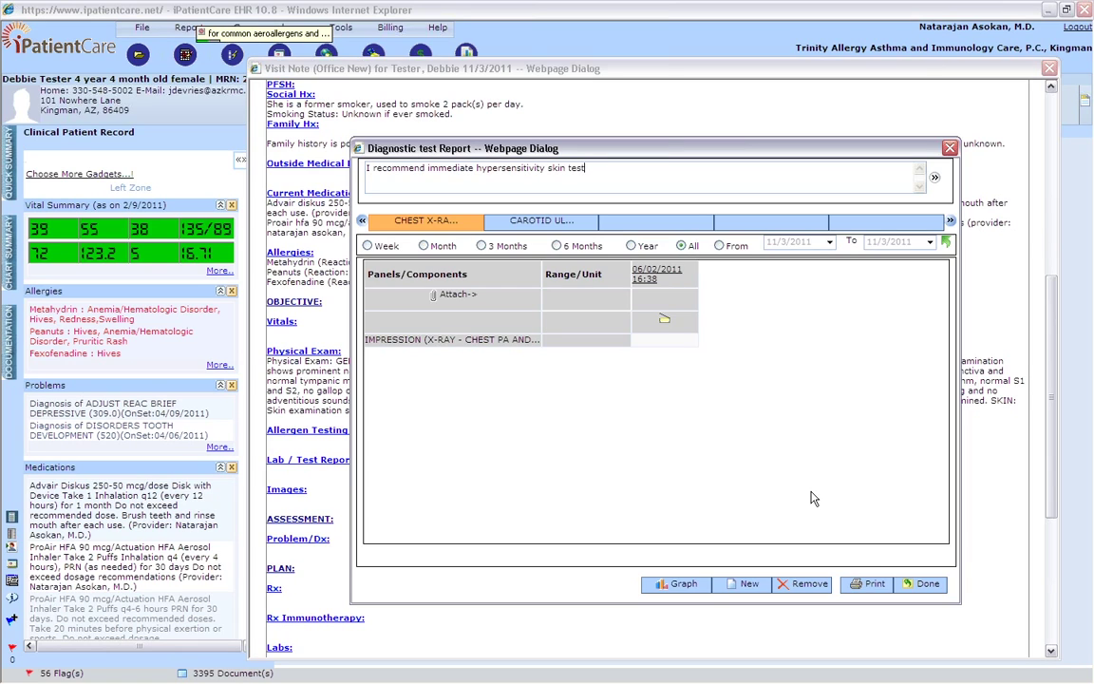
pyautogui.write(' for common aeroallergens and food allergens for this patient.')
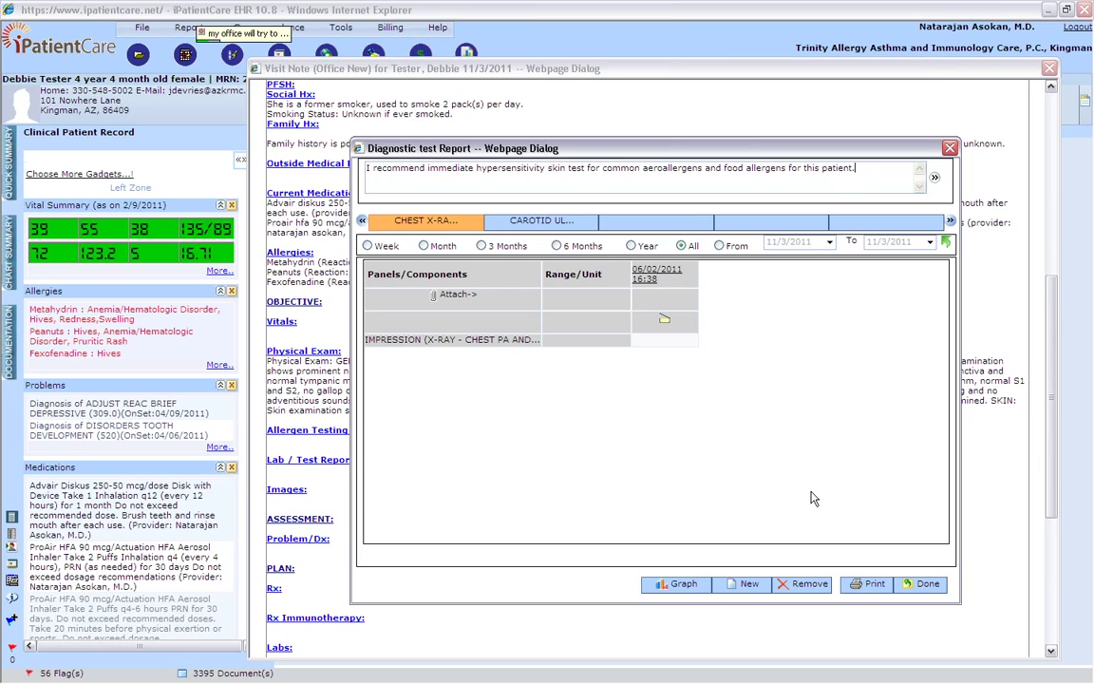
pyautogui.write('My office will try to get authorization from the insurance before the procedure is done.')
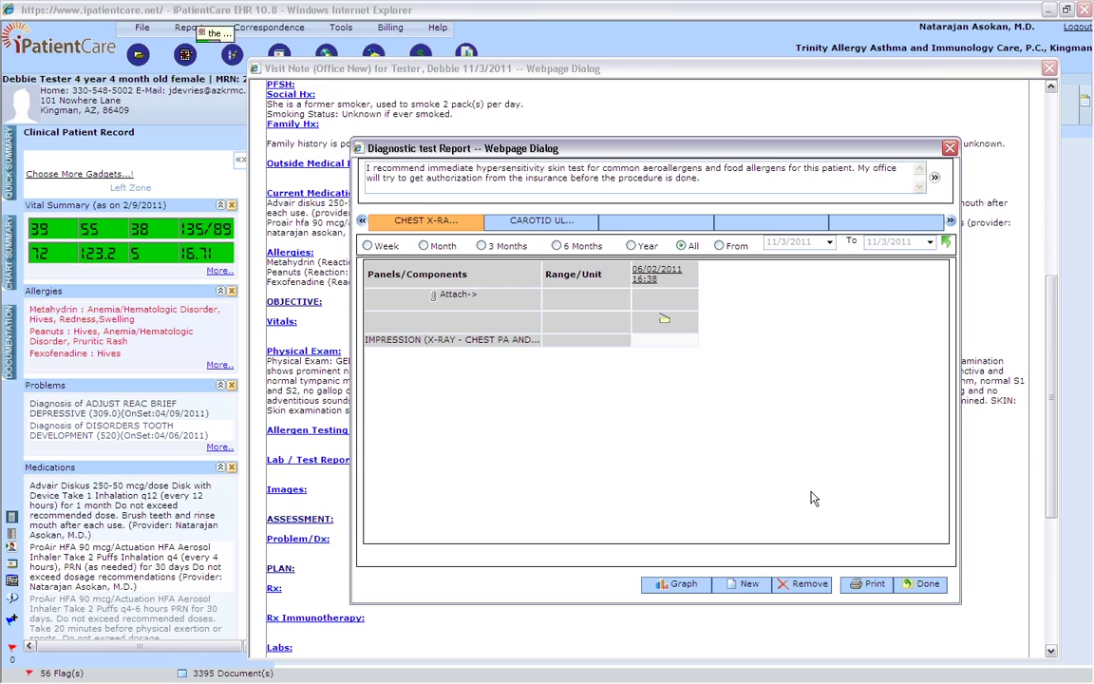
pyautogui.write(' The patient should stop antihistamines')
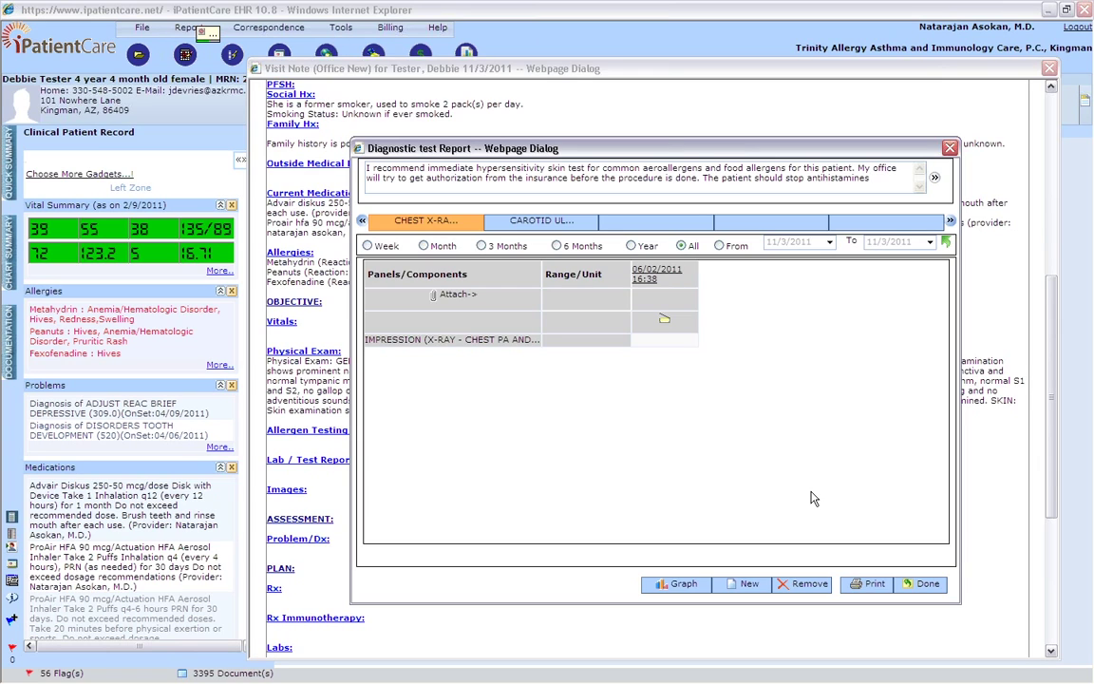
pyautogui.write(' for at least 10 days before the skin test.')
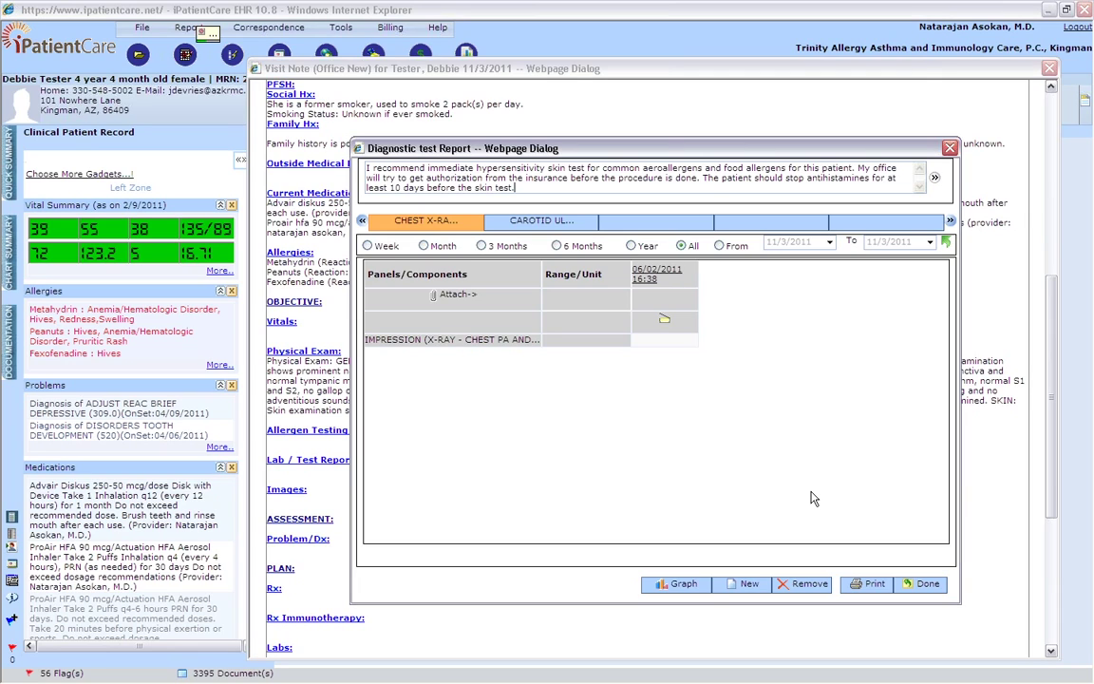
pyautogui.press('Return')
pyautogui.press('Return')
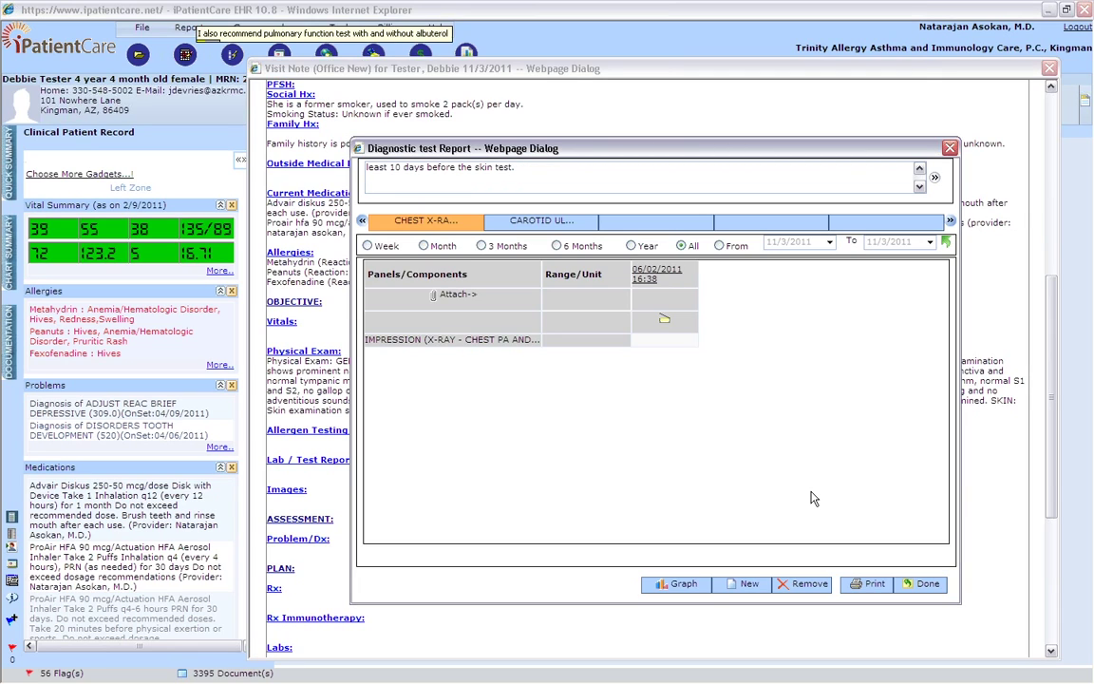
pyautogui.write('I also recommend pulmonary function test with and without albuterol.')
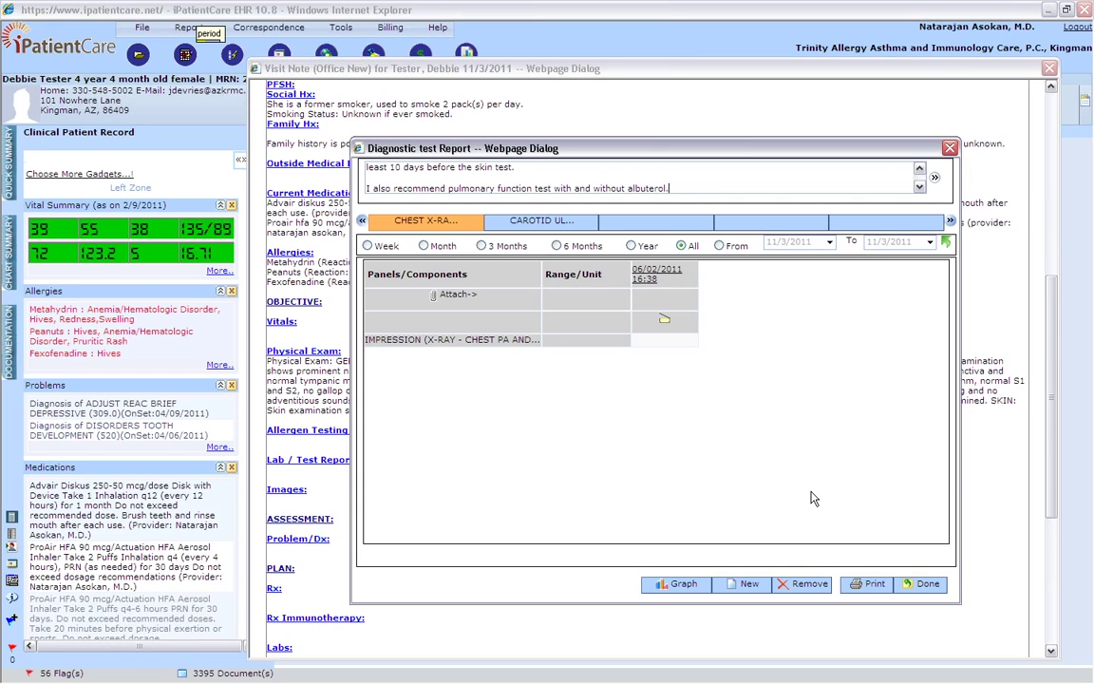
pyautogui.click(923, 583)
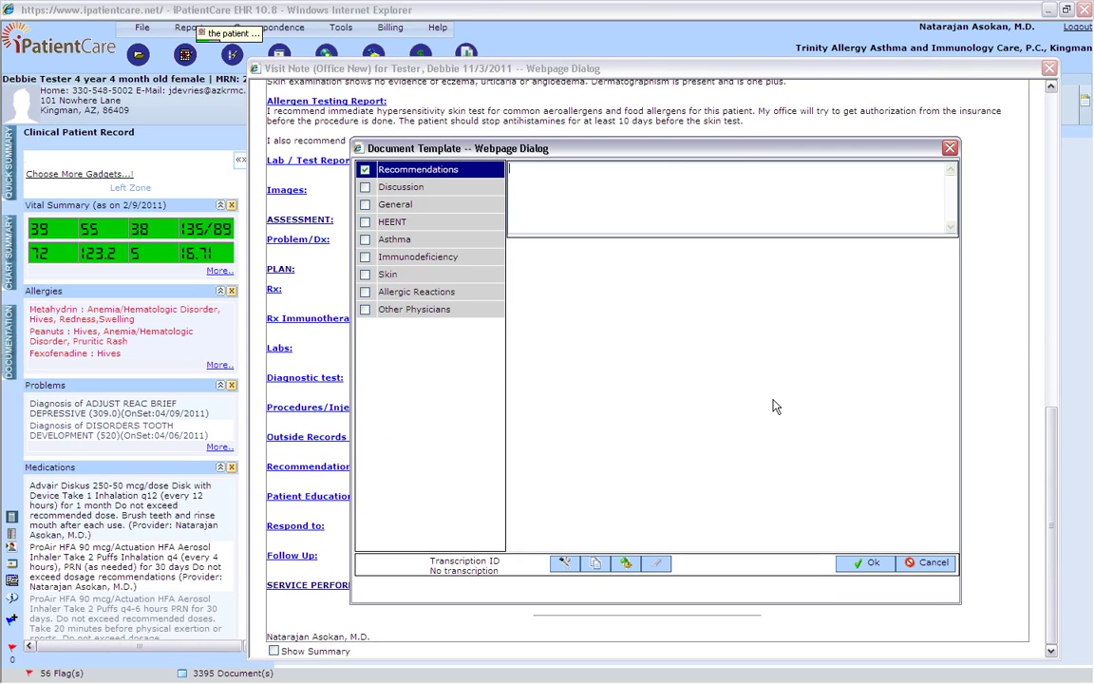
# Dictate allergic rhinitis history, saline wash, fluticasone technique and withheld antihistamine advice into Recommendations.
pyautogui.write('The patient gives history suggestive of allergic rhinitis and asthma. I recommend allergy')
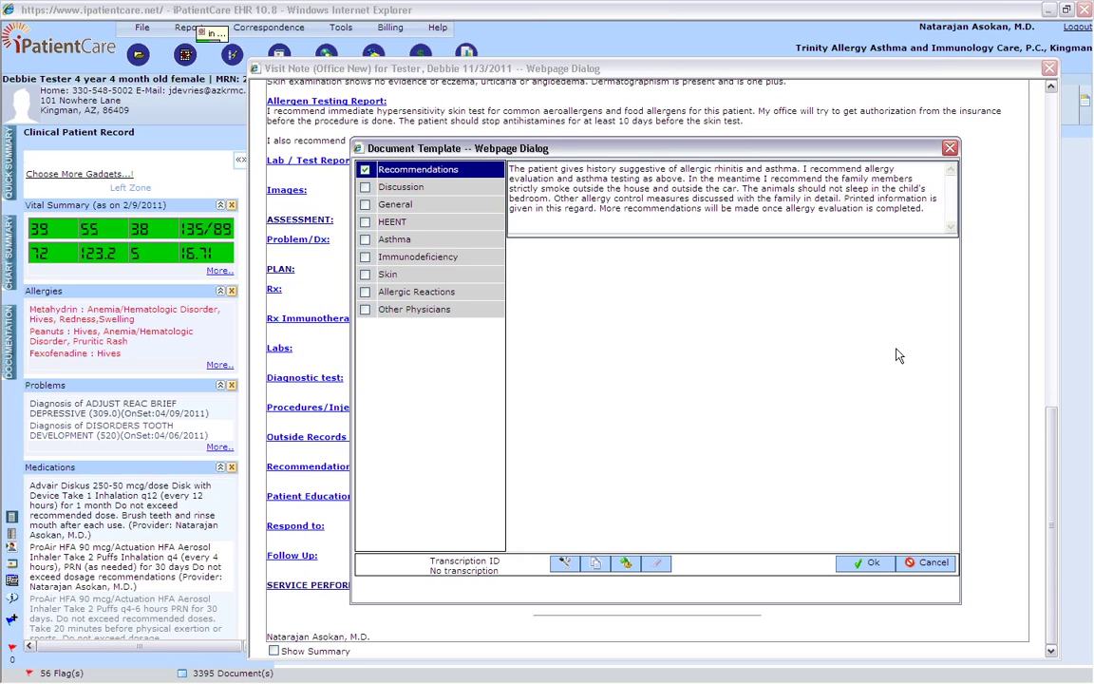
pyautogui.write('In the meantime I recommend')
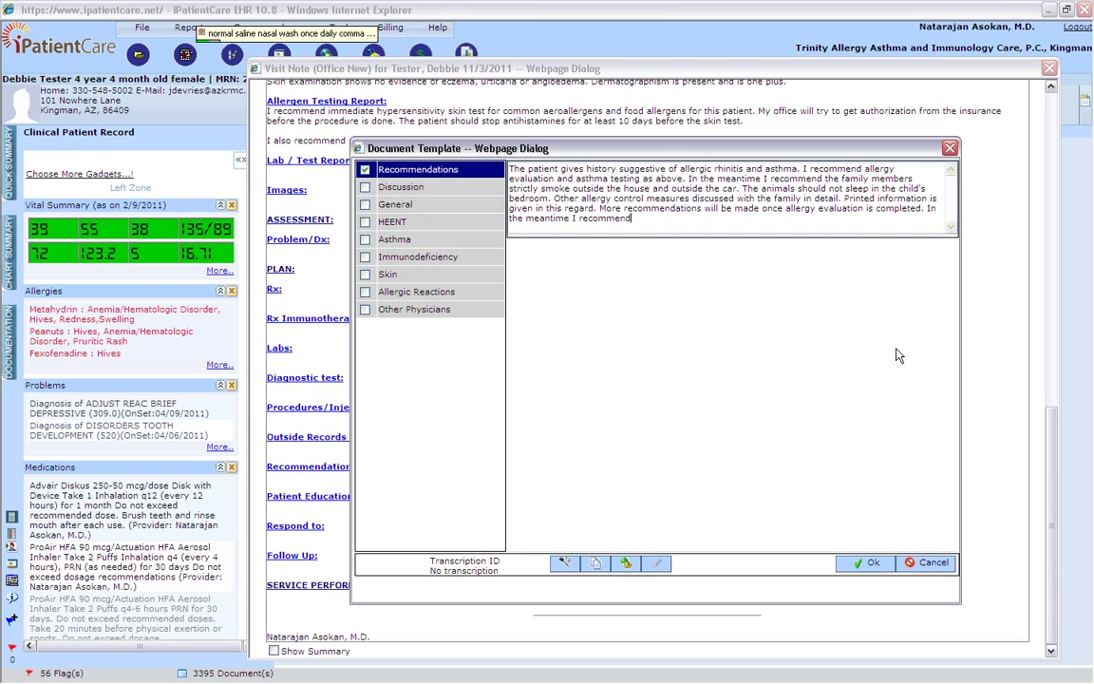
pyautogui.write('normal saline nasal wash once daily, fluticasone nasal spray 1-2 sprays each nostril daily')
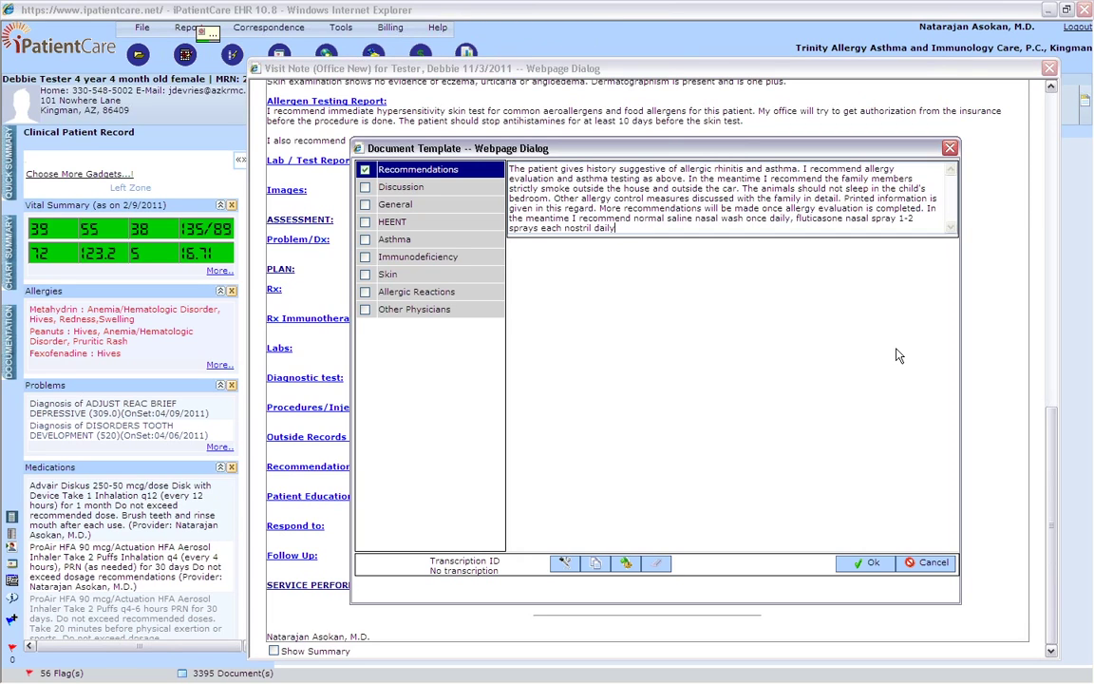
pyautogui.write(' and loratadine 10 mg daily.')
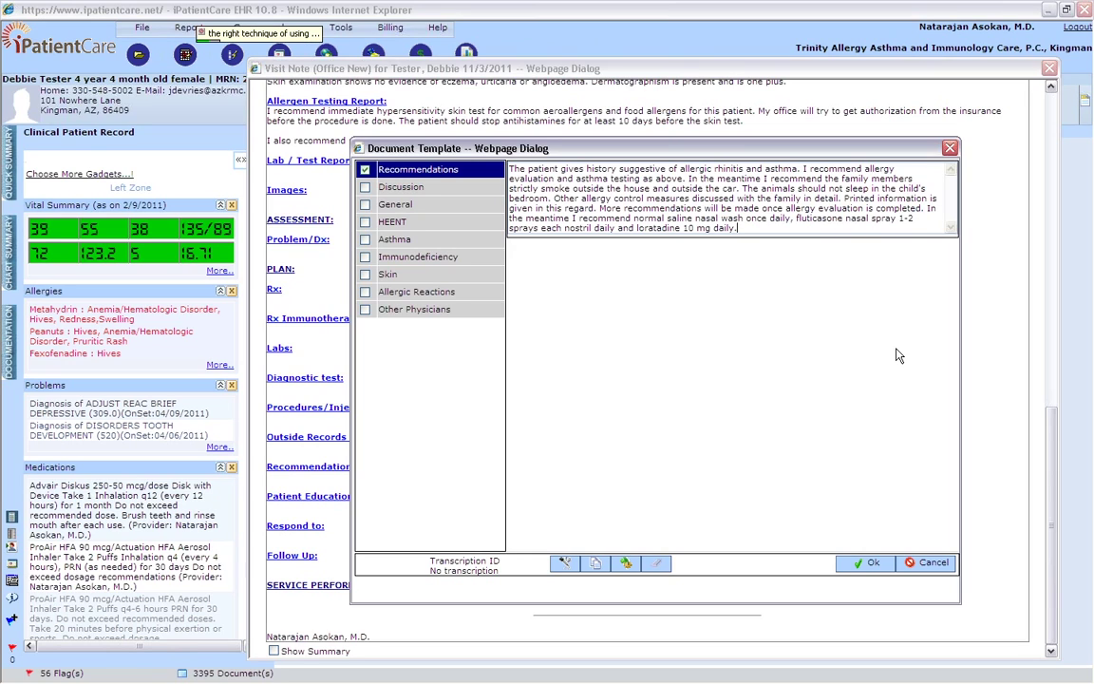
pyautogui.write('The right technique of using fluticasone is demonstrative to the family.')
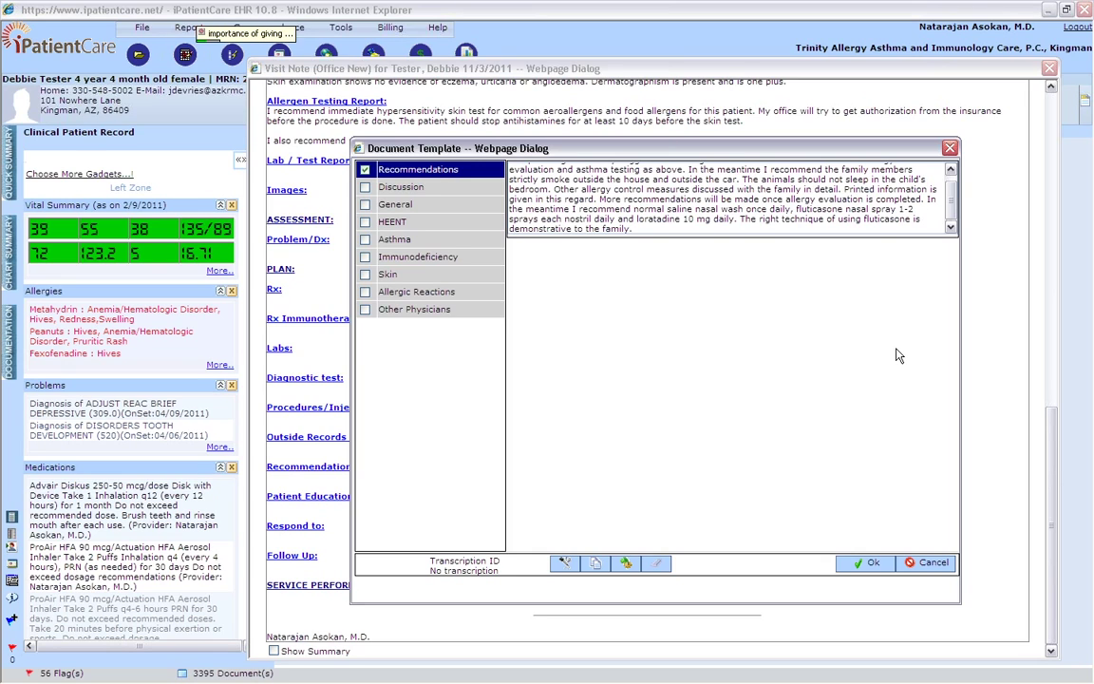
pyautogui.write(' Importance of giving medications regularly as prescribed is emphasized.')
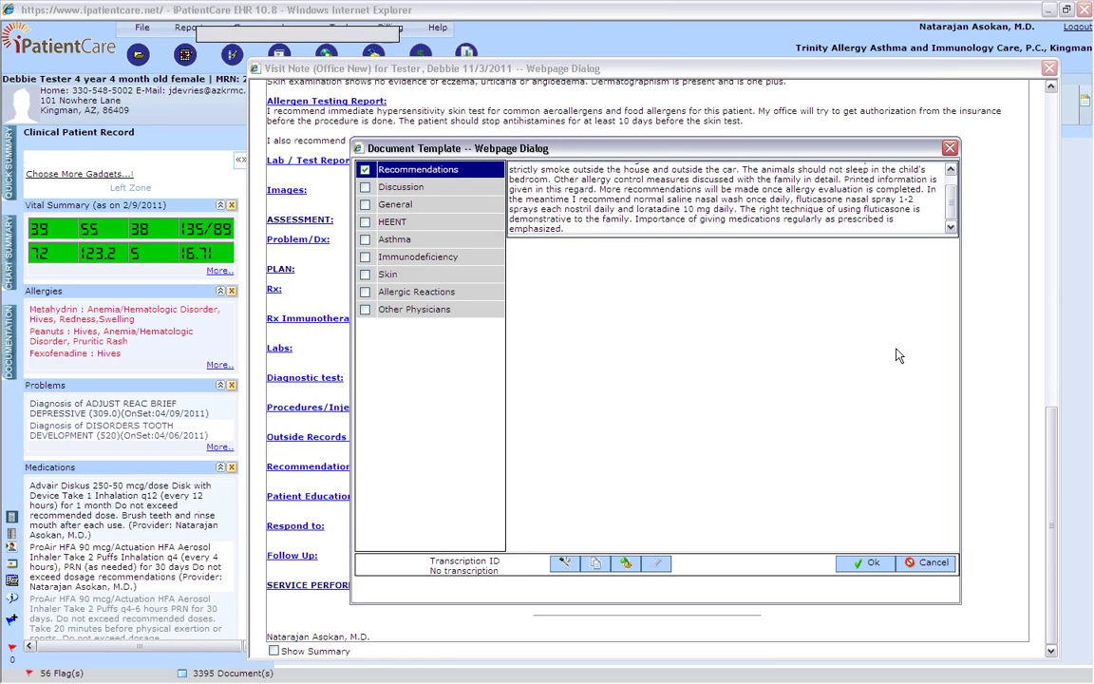
pyautogui.write('The antihistamine tablet which will be withheld by the family until the allergy testing is completed.')
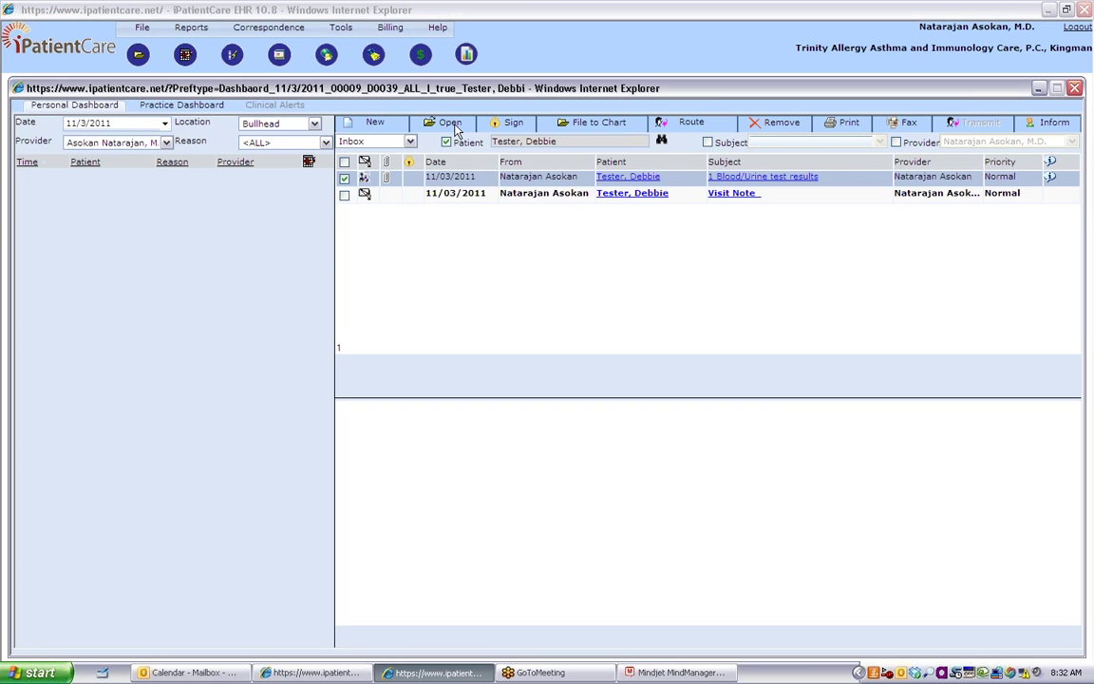
# Open the checked Blood/Urine test results message from the dashboard inbox.
pyautogui.click(449, 124)
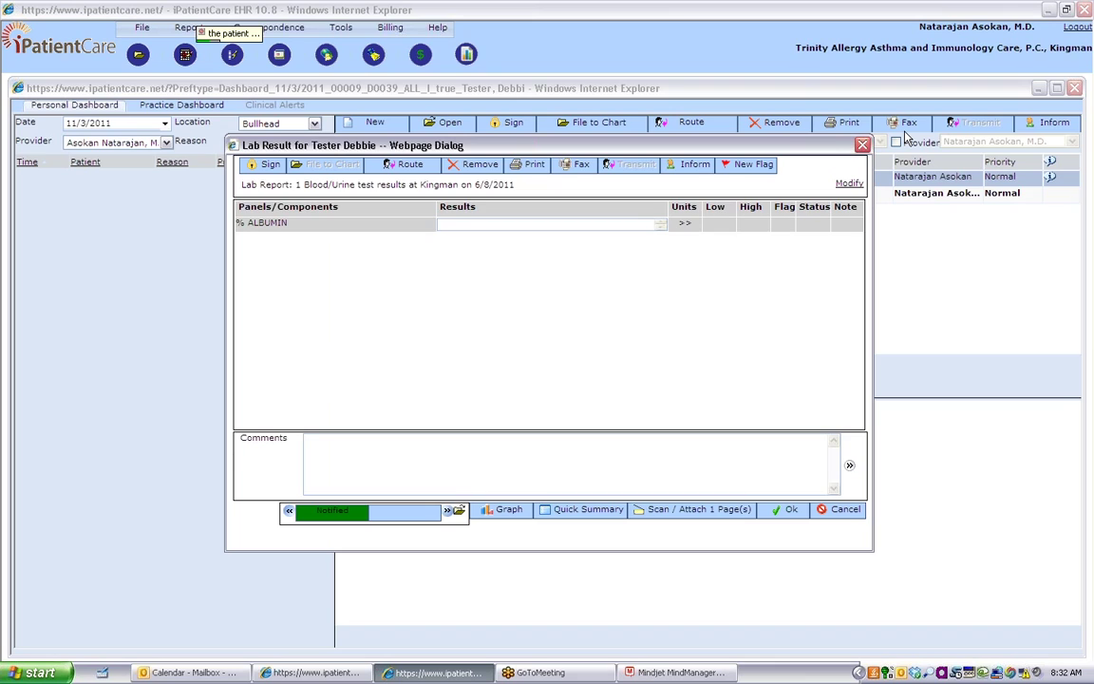
# Comment that CBC with differential, sedimentation rate and metabolic panel were done, with normal C3, C4, CD8.
pyautogui.write('The patient completed CBC with differential, sedimentation rate')
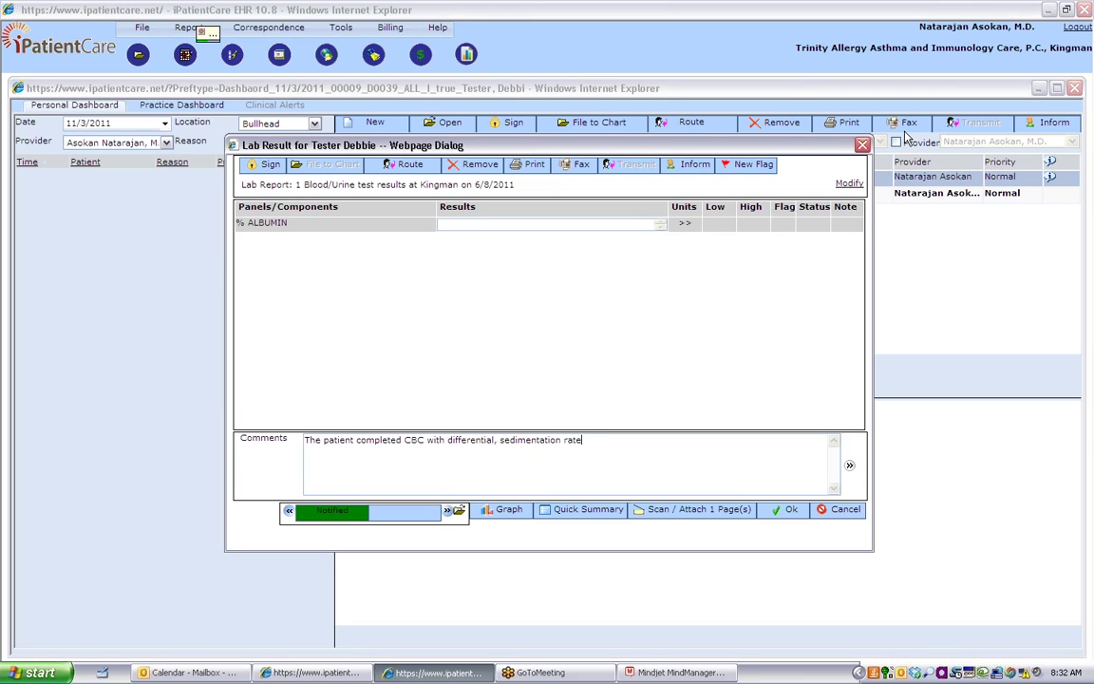
pyautogui.write(', comprehensive metabolic panel')
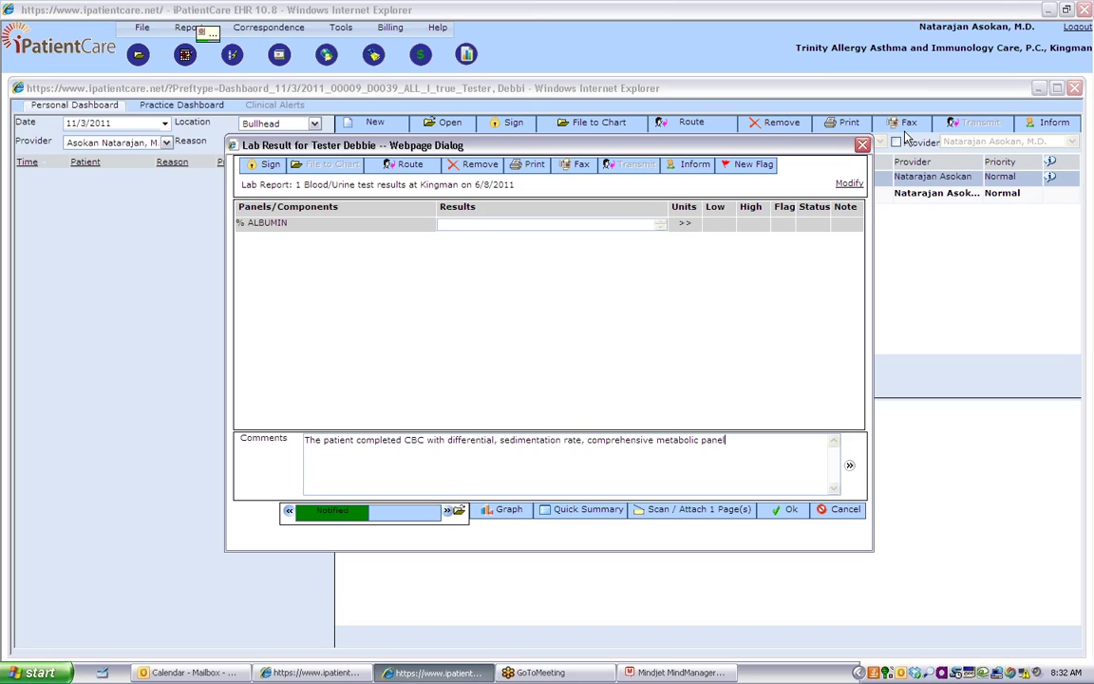
pyautogui.write(', urinalysis with microscopy')
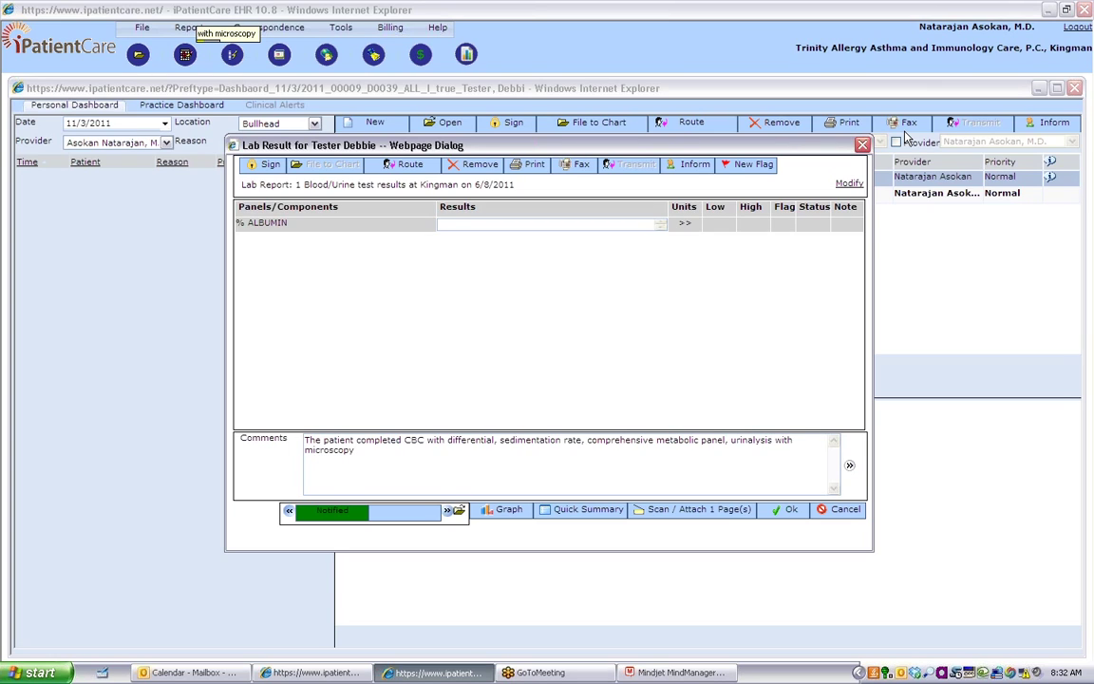
pyautogui.write('.')
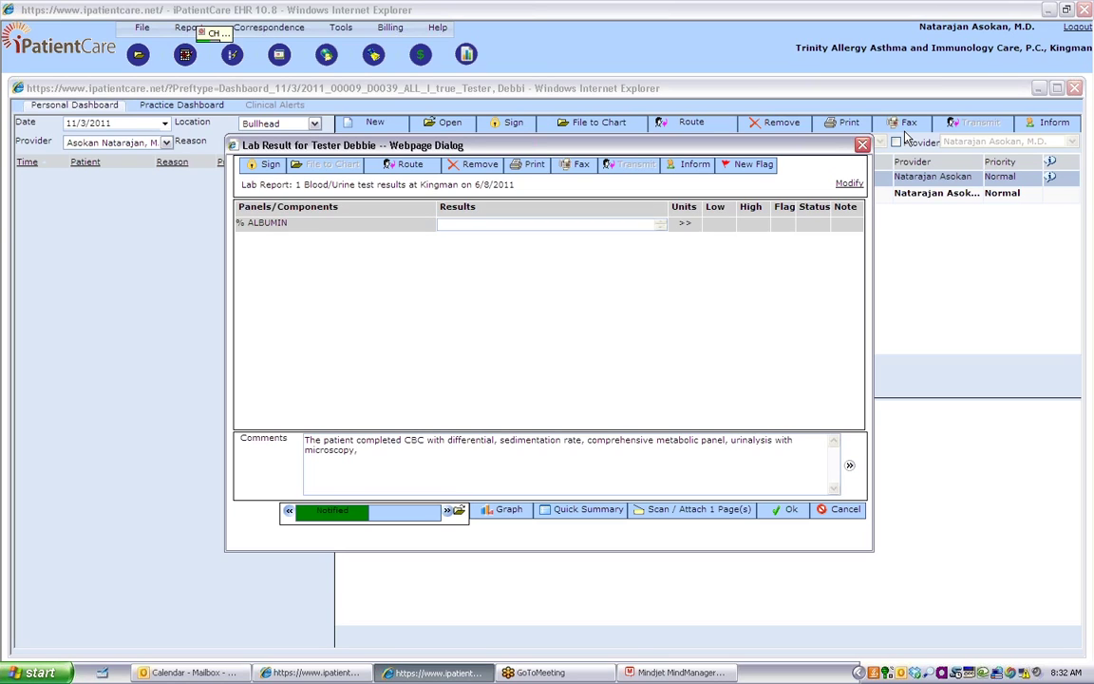
pyautogui.write(' CH 50, serum quantitative immunoglobulins')
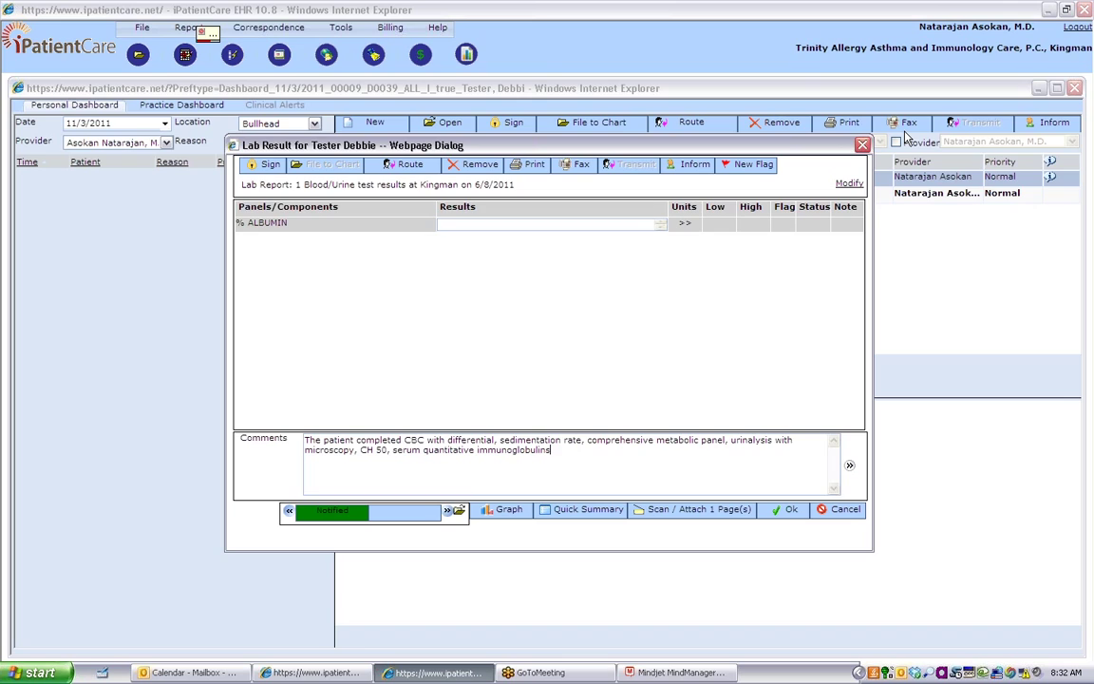
pyautogui.write(', humoral immune panel, HIV one and 2 antibody screen,')
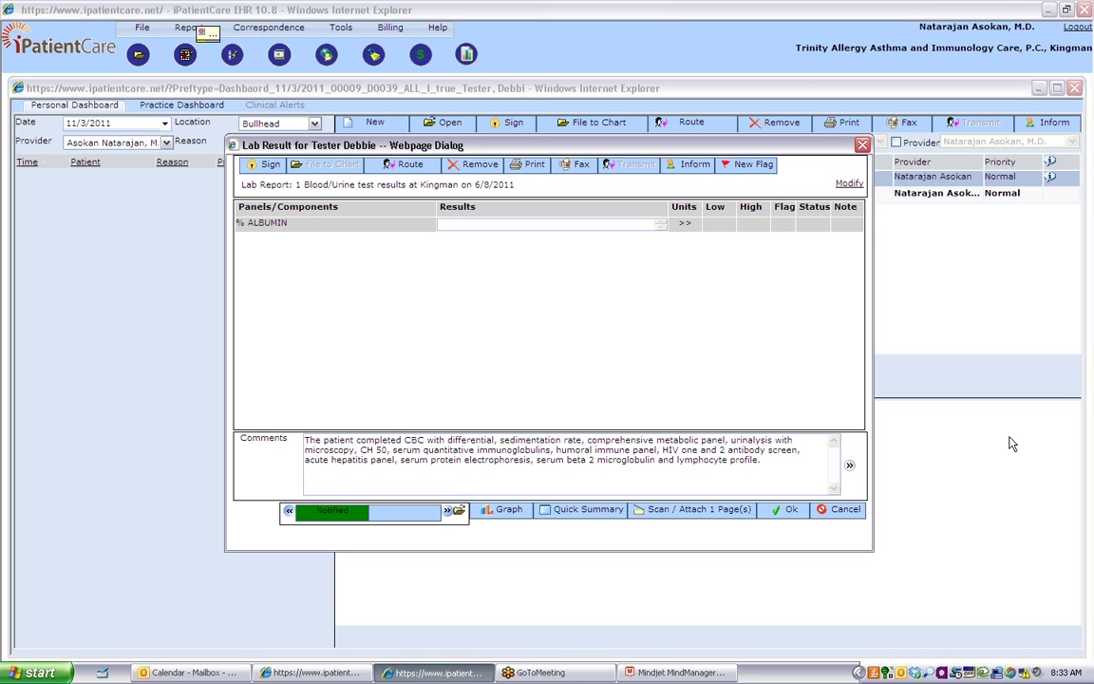
pyautogui.write('She has normal')
pyautogui.write(' C3, C4')
pyautogui.write(', CD8')
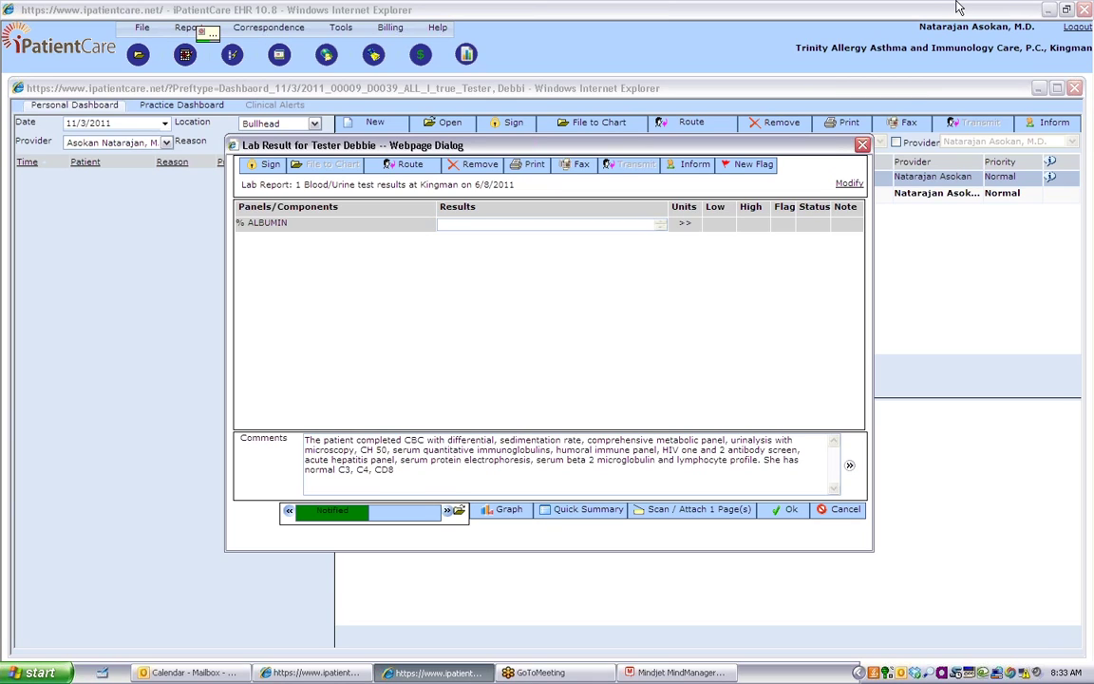
pyautogui.write(' numbers and ratios.')
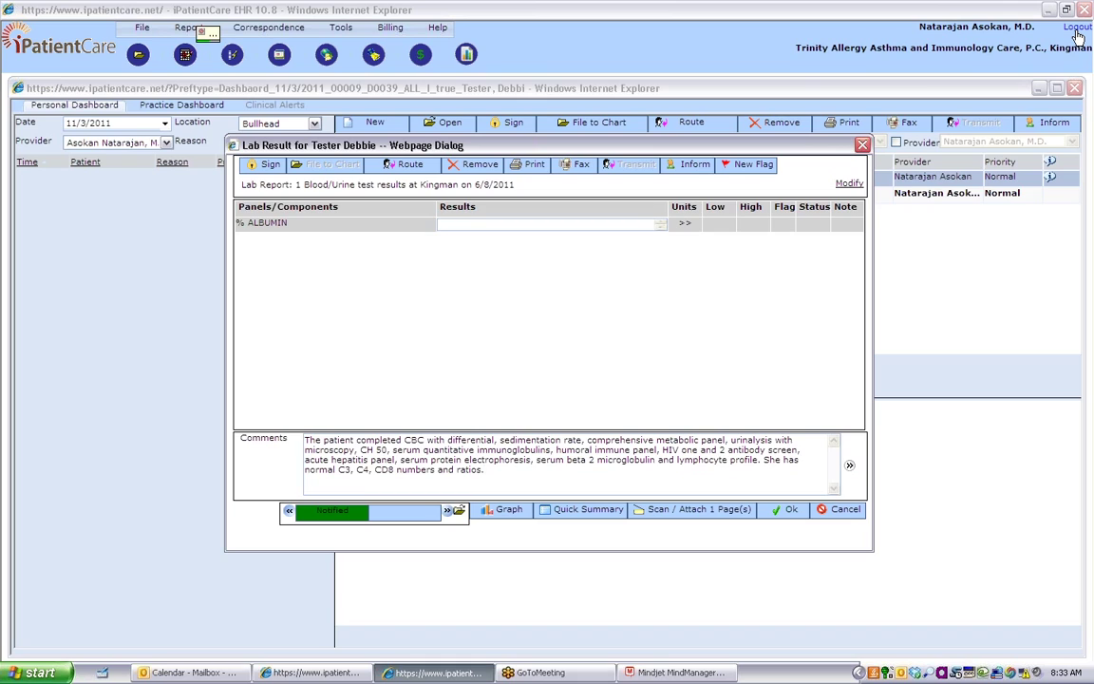
pyautogui.write(' The CBC with differential is also normal.')
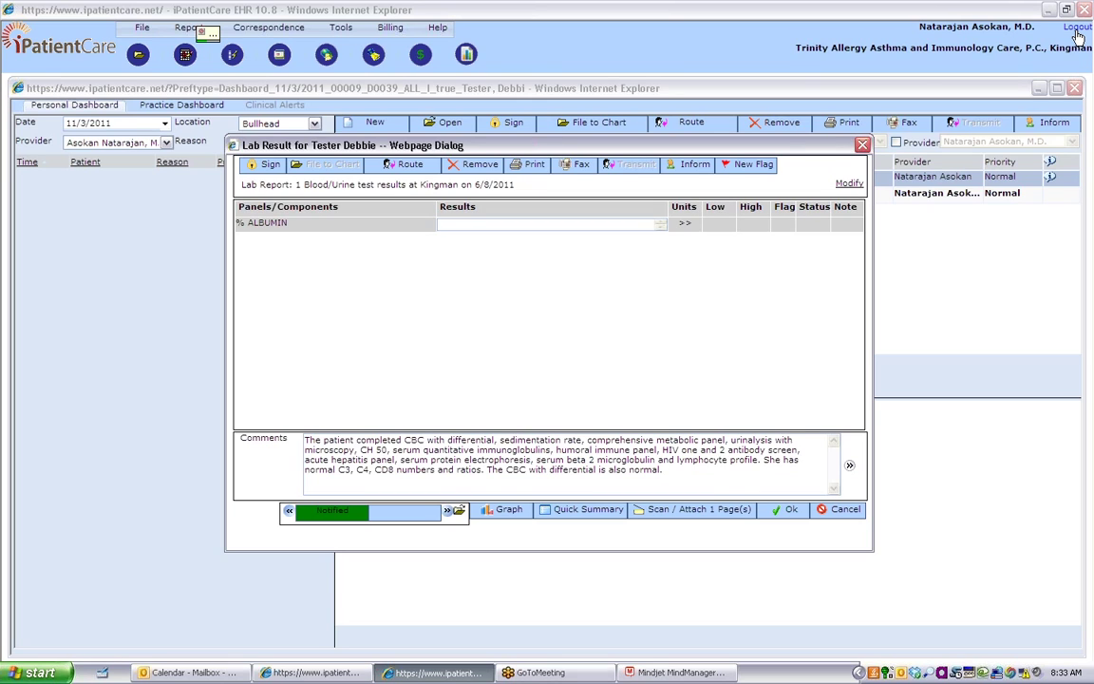
# Dictate the reduced calcium and raised microglobulin findings, phone discussion and follow-up plan.
pyautogui.write('Comprehensive metabolic panel shows slightly increased')
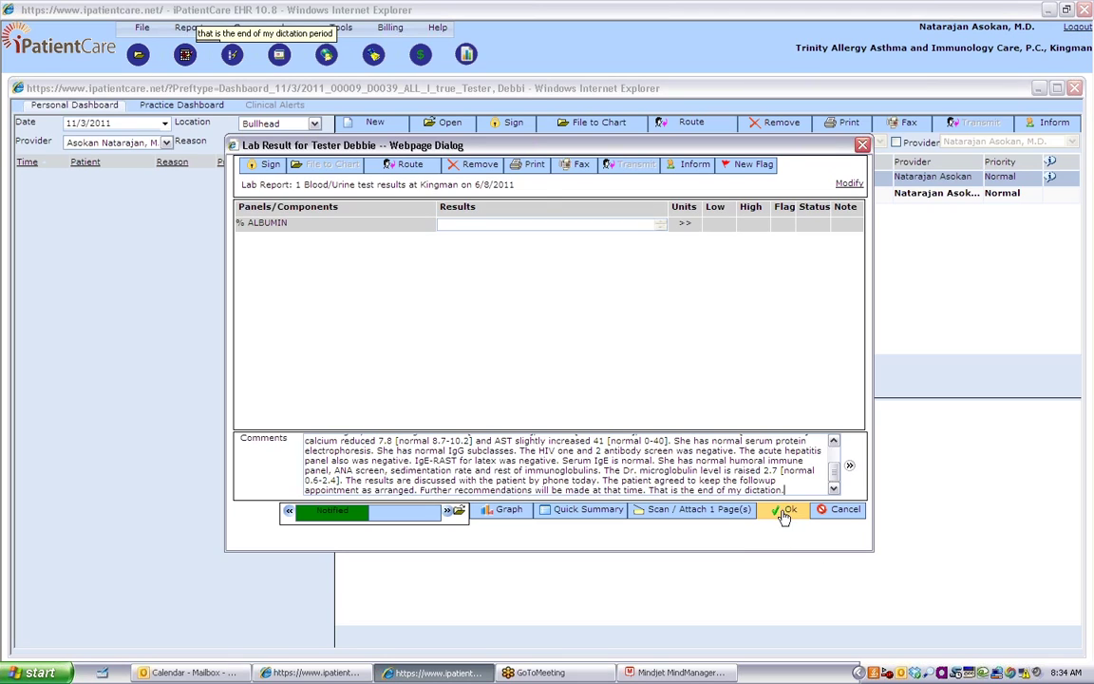
pyautogui.click(390, 166)
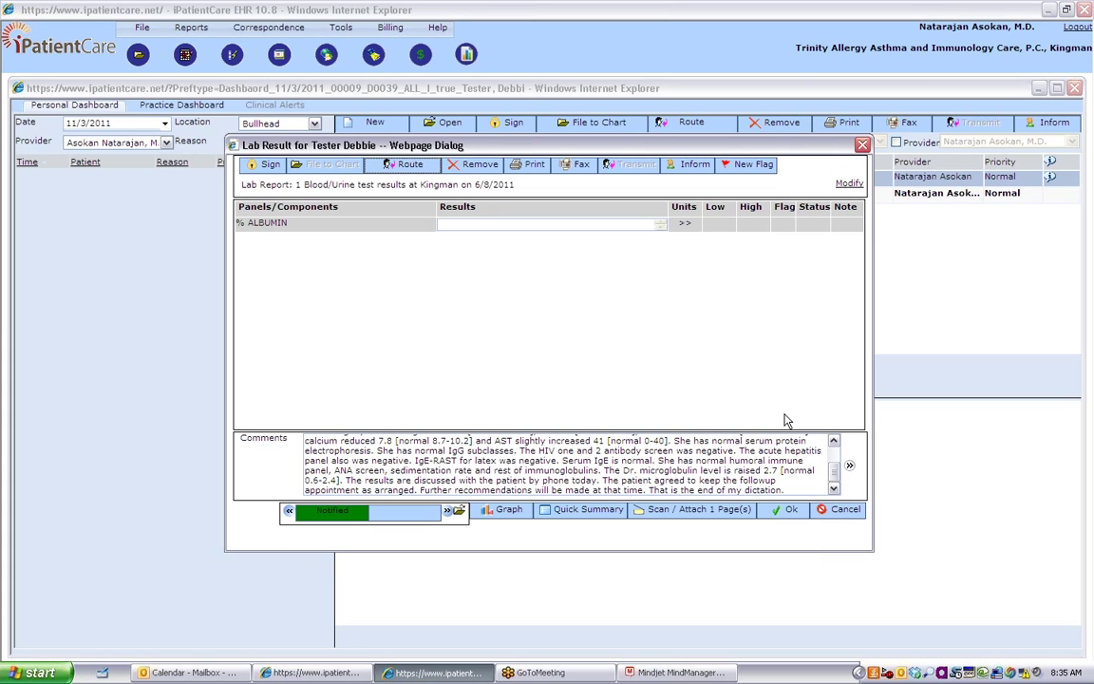
# Create a new flag with the message 'Repeat serum quantitative immunoglobulins in 3 months.'.
pyautogui.click(739, 166)
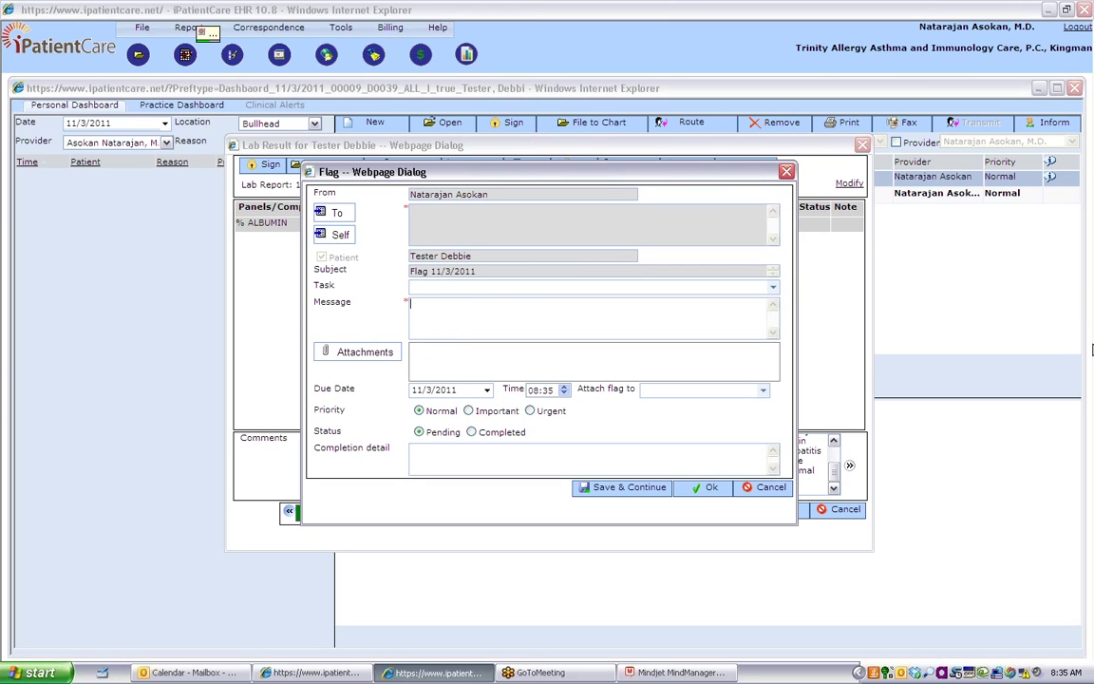
pyautogui.write('Repeat serum quantitative immunoglobulins in 3 months.')
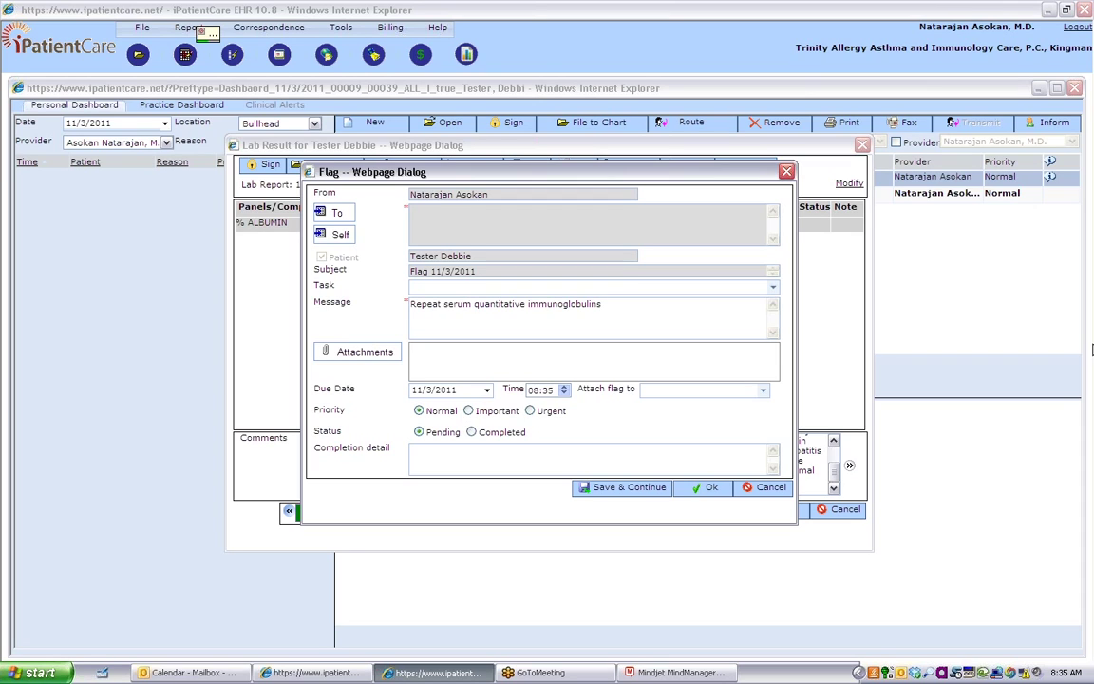